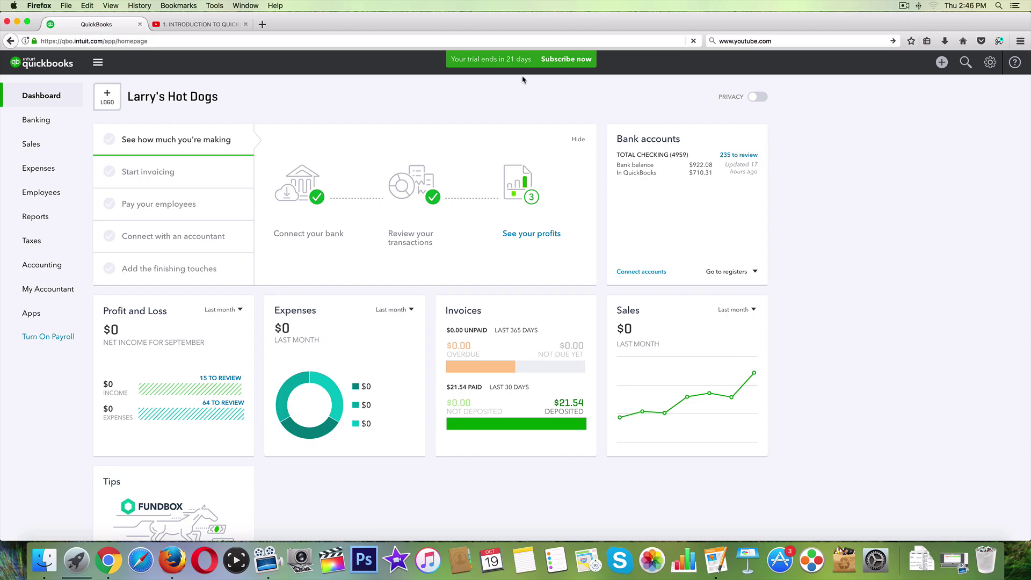
- Open the Vendors list under Expenses and start Prepare 1099s
scroll(472, 280, down, 1)
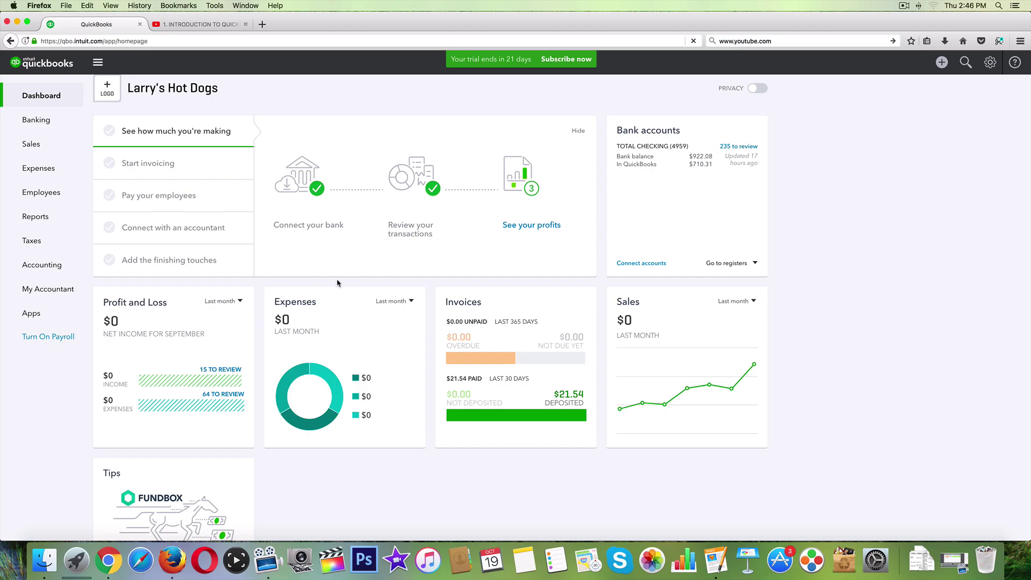
click(34, 170)
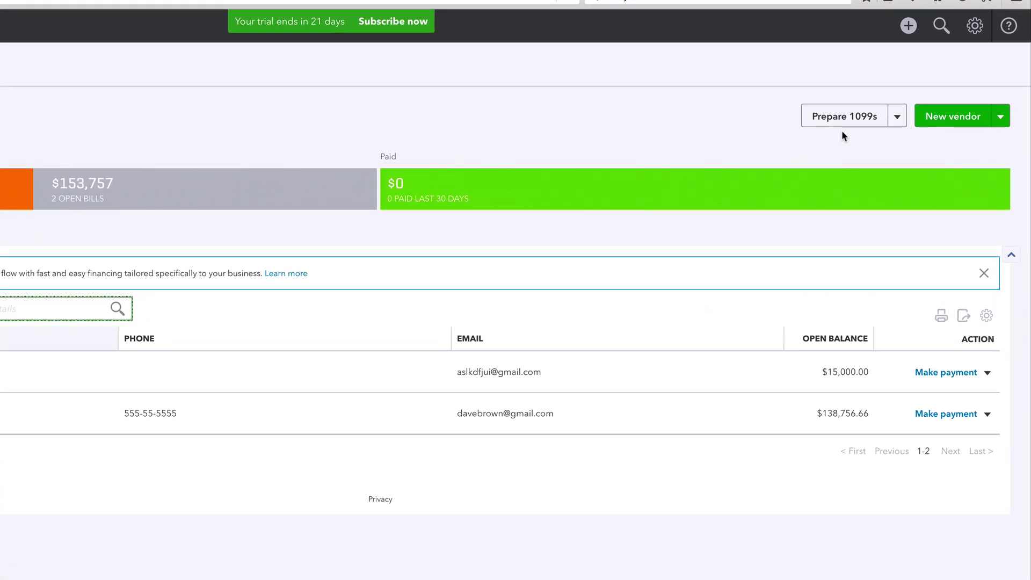
click(829, 114)
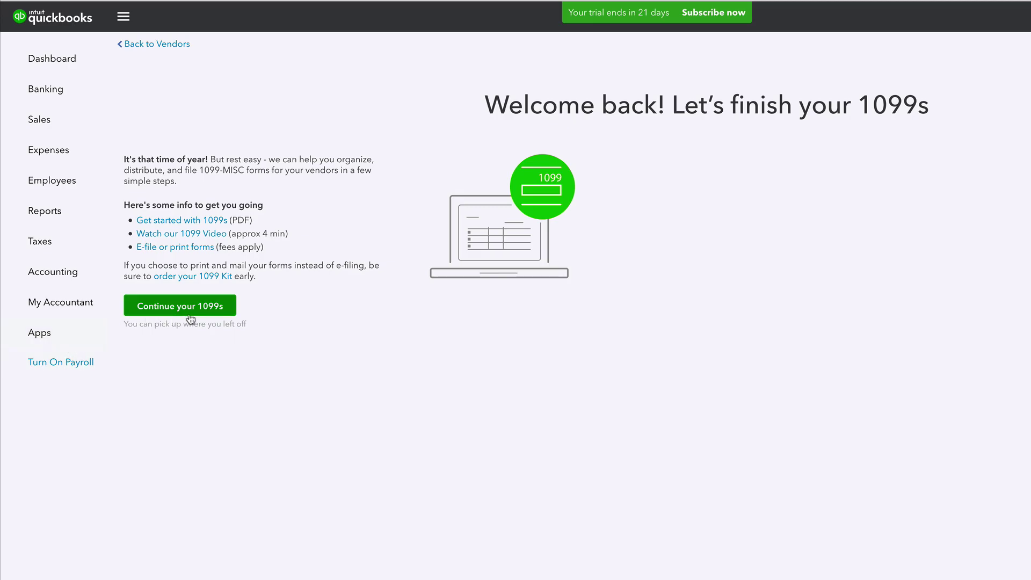
- Resume the unfinished 1099s and enter the company's street address, city, state CO and ZIP code
click(176, 307)
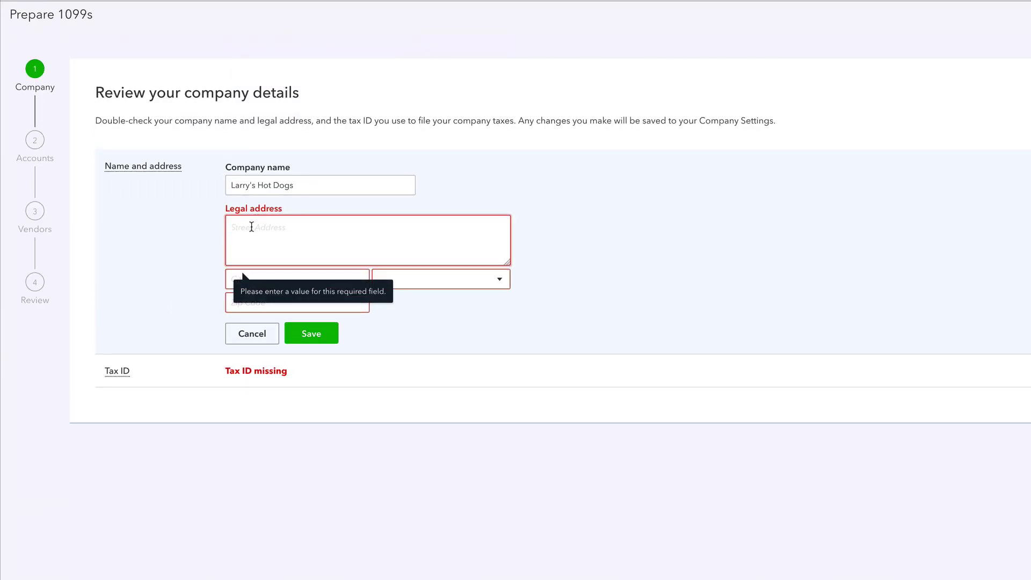
text(12345)
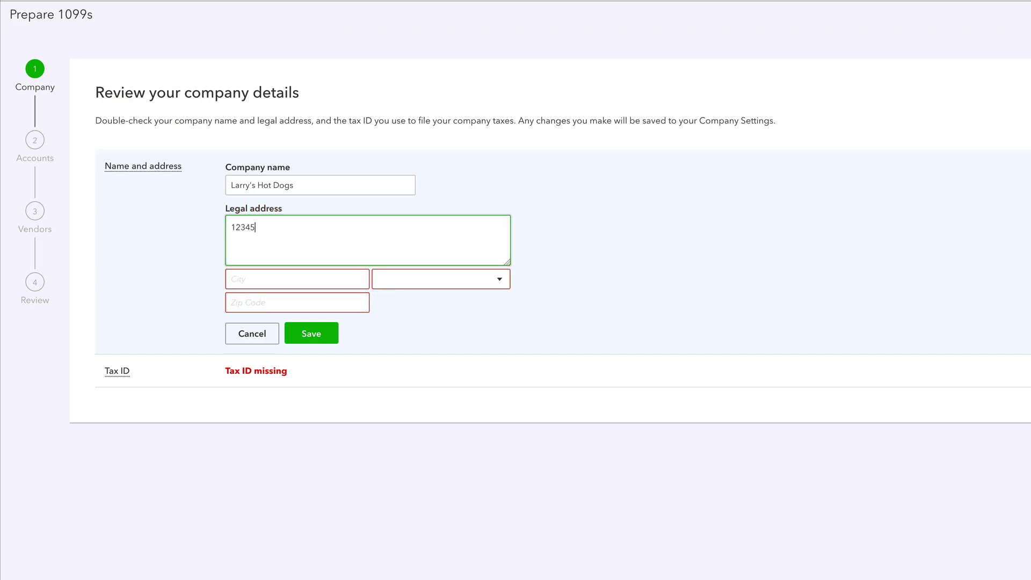
key(Tab)
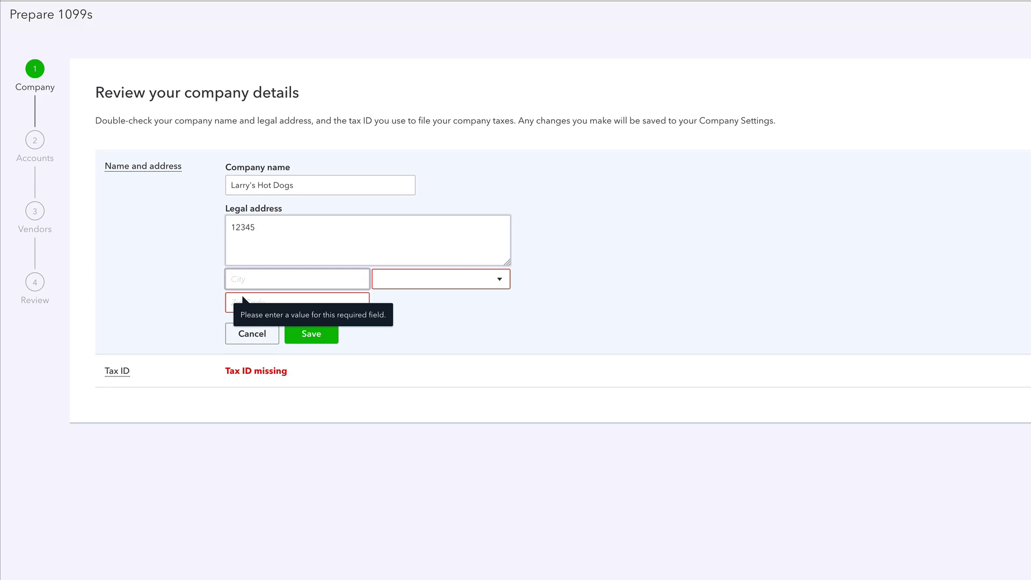
text(Utop)
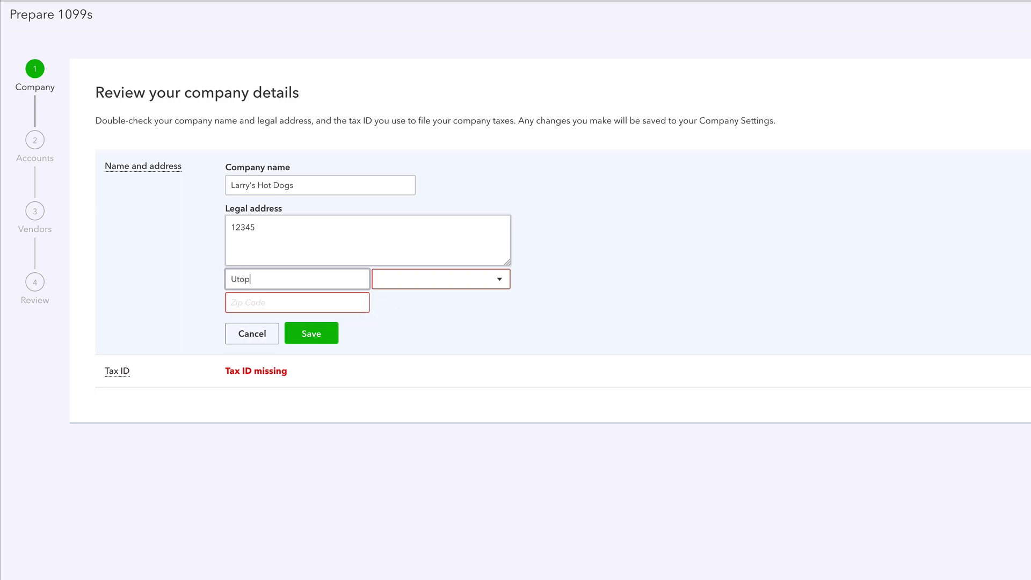
text(iaville)
key(Tab)
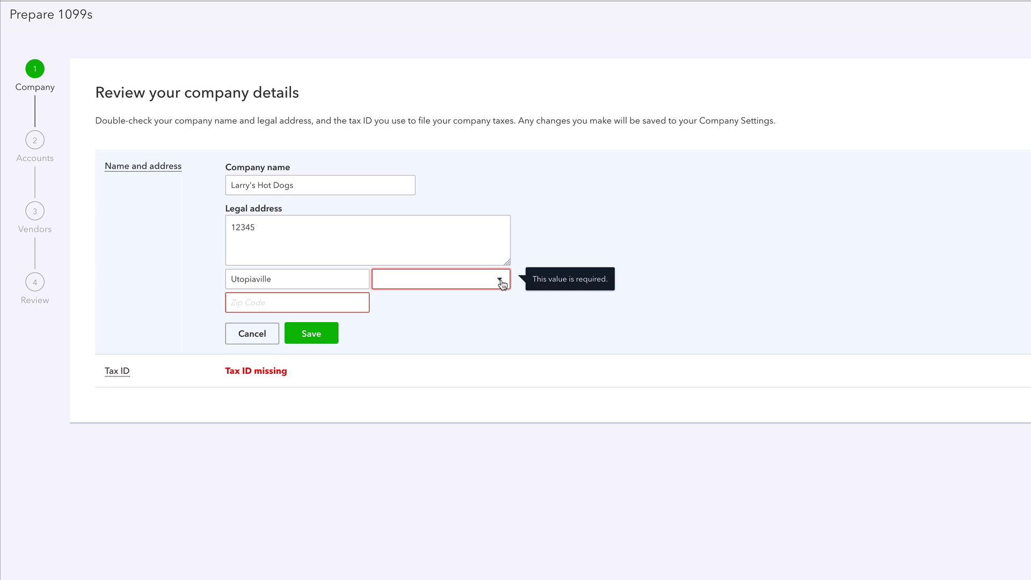
click(498, 280)
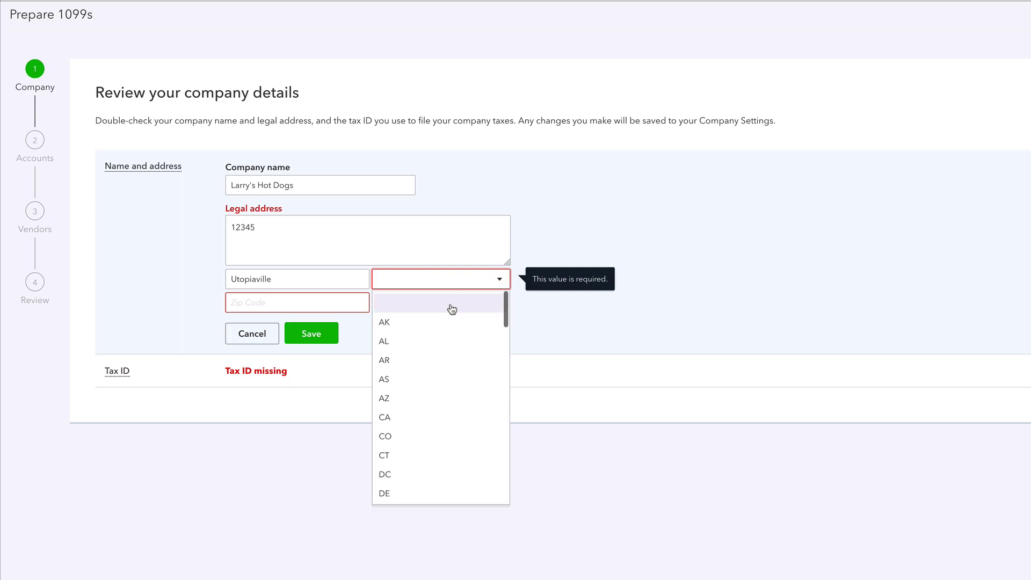
click(395, 436)
click(275, 302)
text(9)
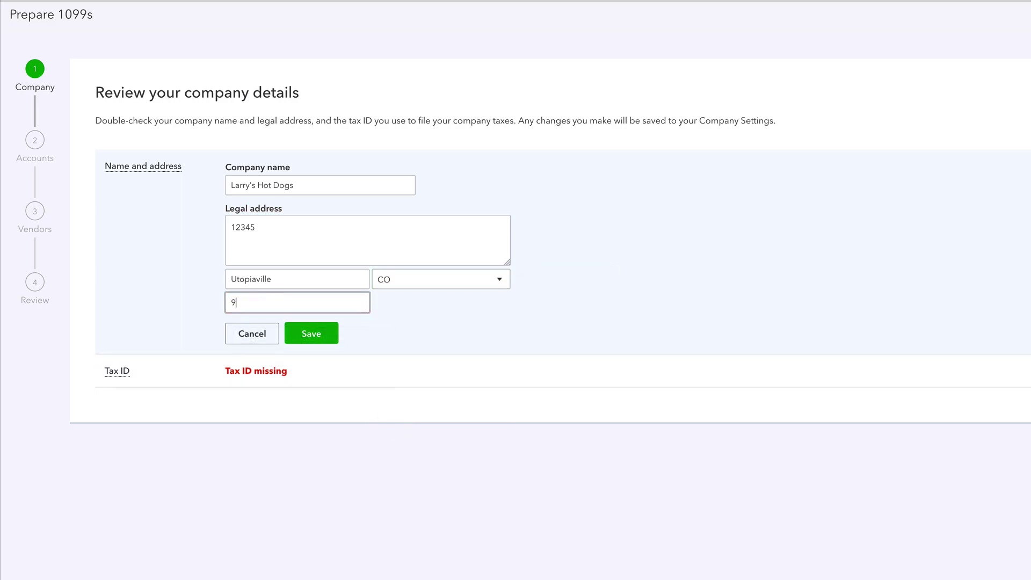
text(2008)
- Save the legal address, enter and save the company's tax ID, and advance to Accounts
click(313, 333)
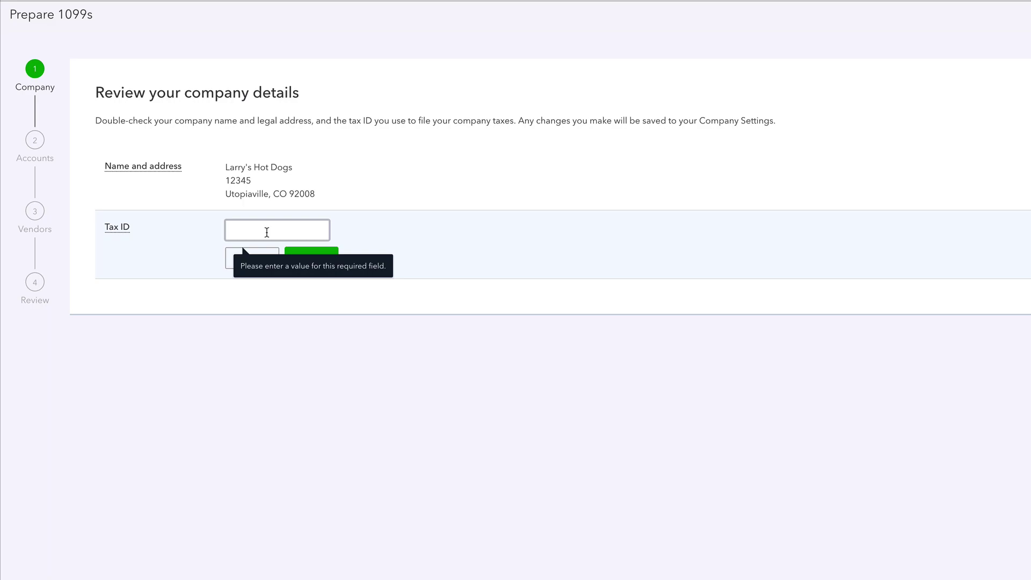
text(555)
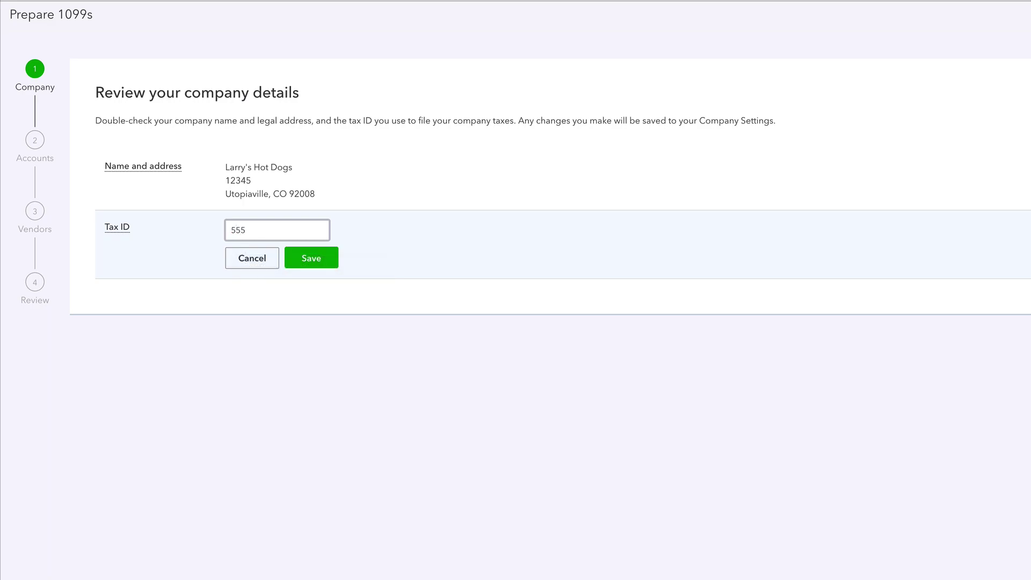
key(BackSpace)
key(BackSpace)
key(BackSpace)
click(308, 259)
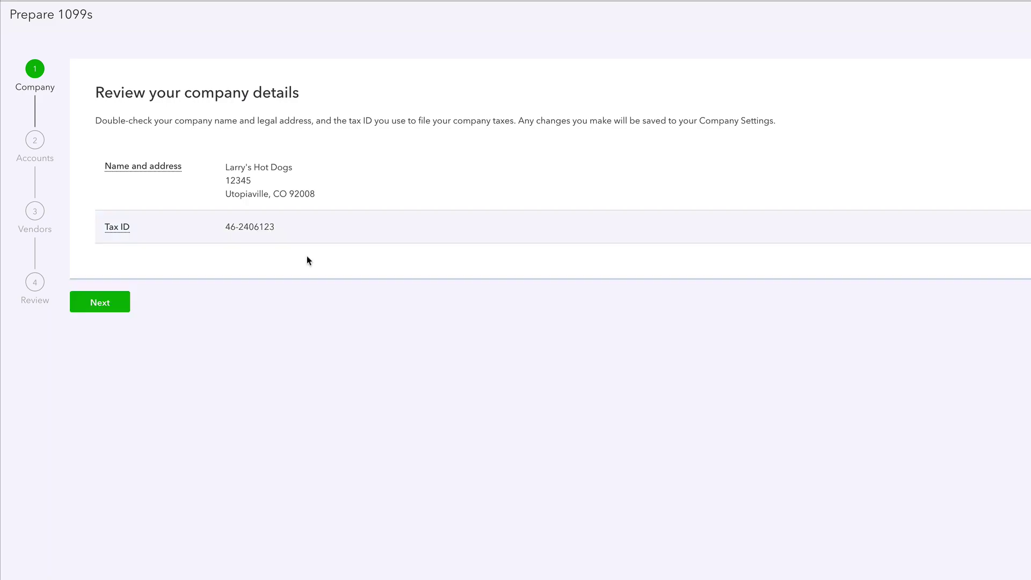
click(100, 302)
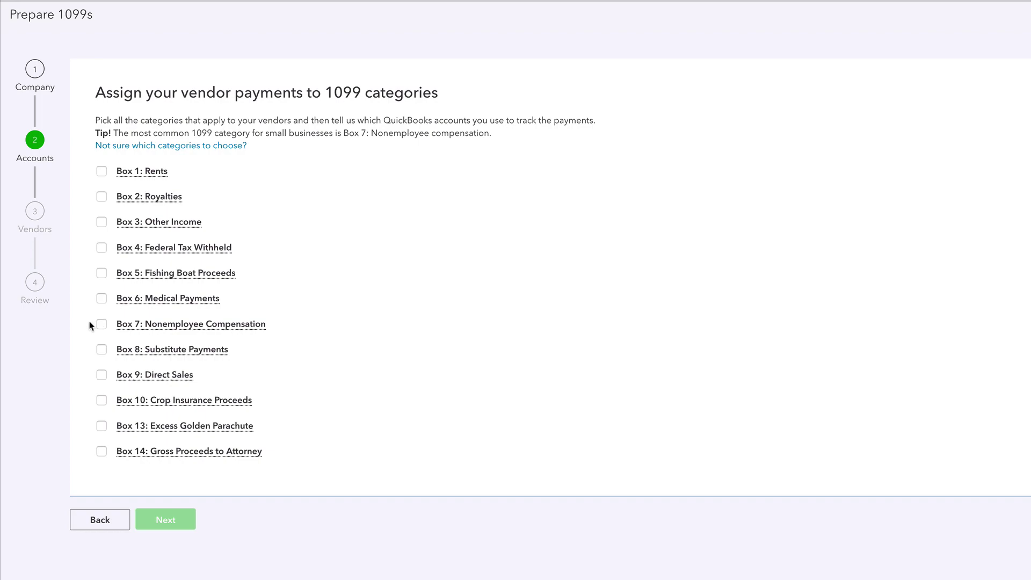
- Map Box 7: Nonemployee Compensation to the Contractors account and continue to vendors
click(101, 324)
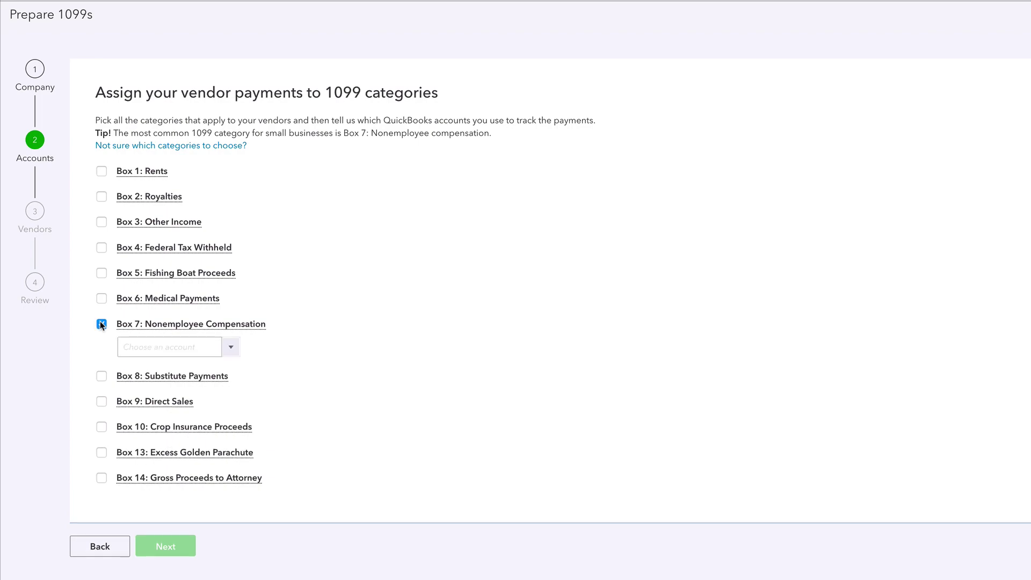
click(229, 347)
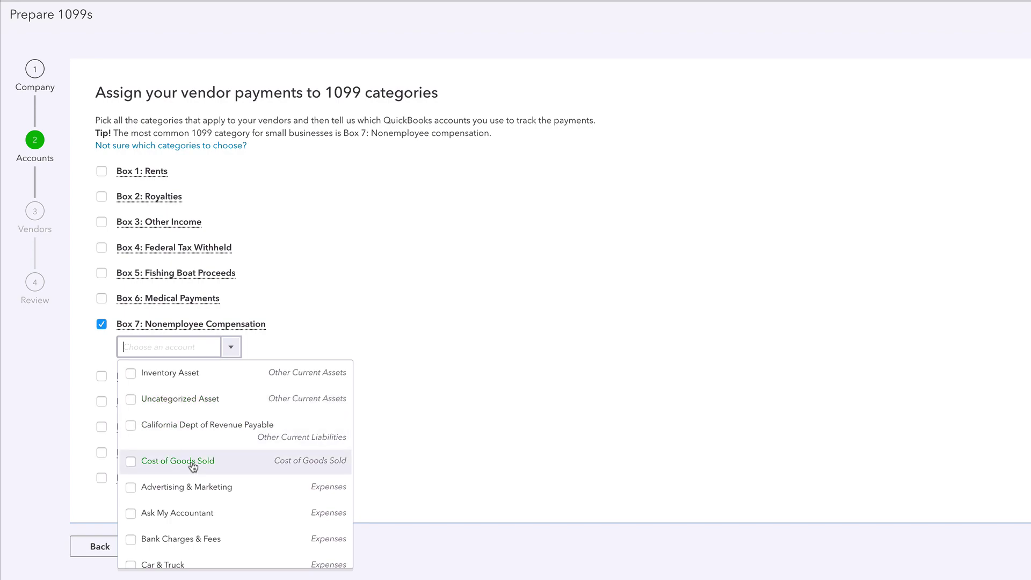
scroll(194, 464, down, 1)
scroll(192, 466, down, 2)
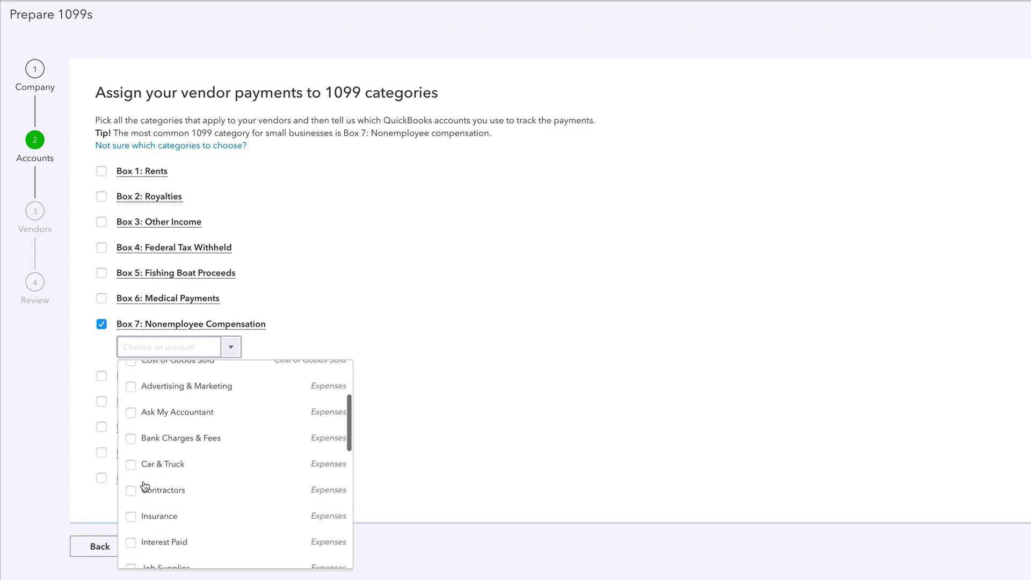
click(131, 490)
click(587, 441)
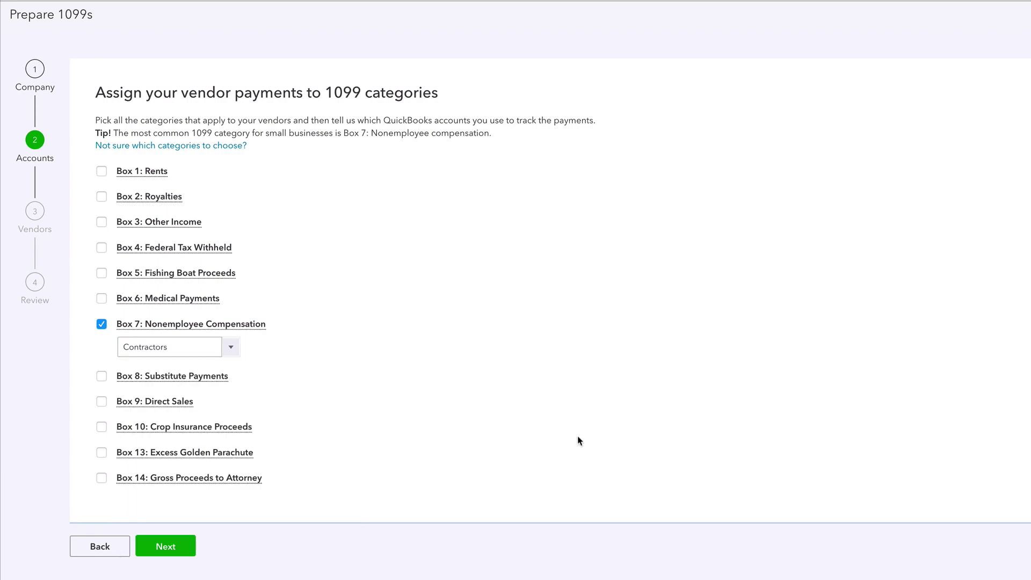
click(153, 550)
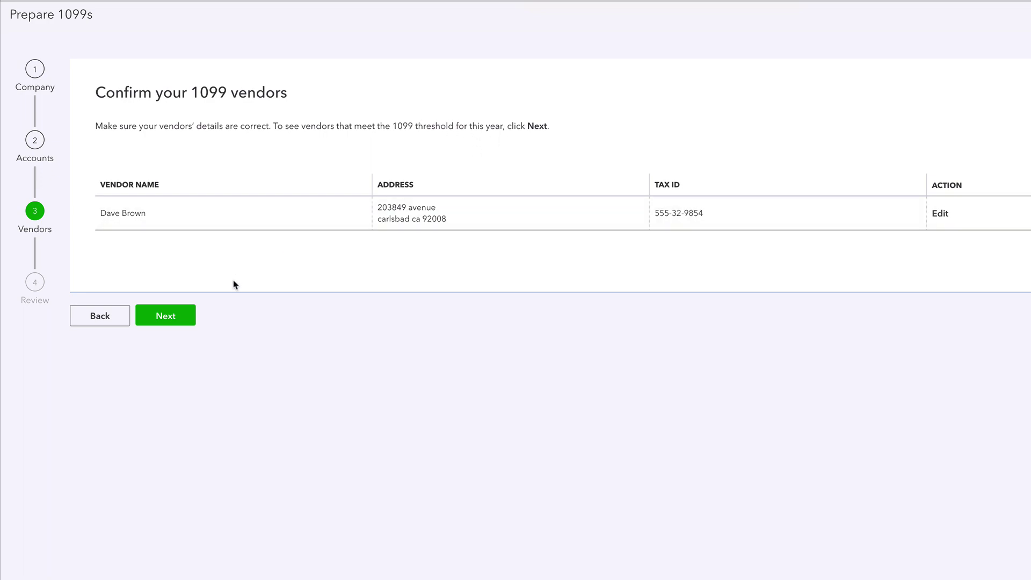
- Accept the 1099 vendor list and the empty 2016 payment review
click(176, 318)
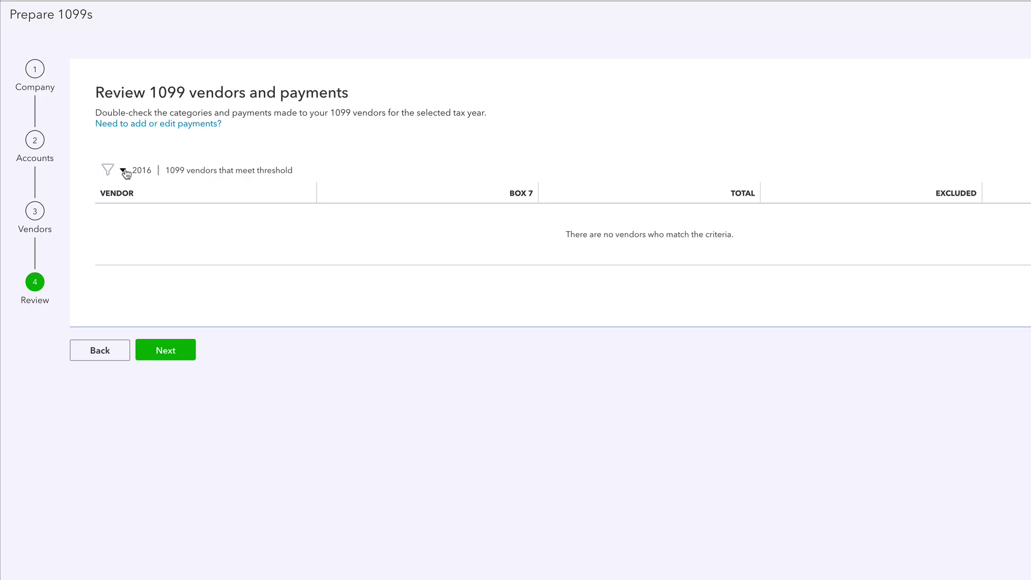
click(176, 349)
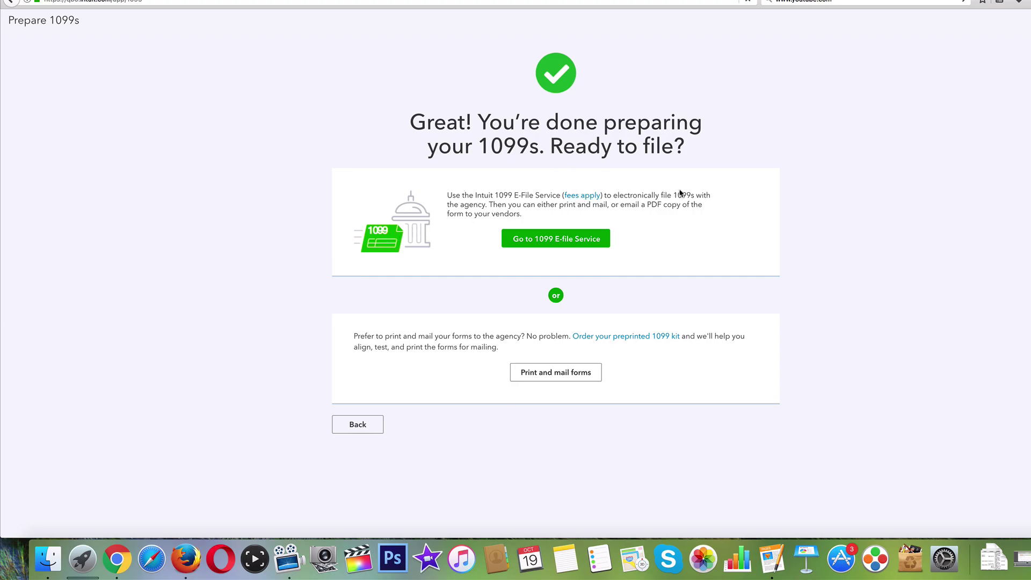
- Choose Print and mail forms, leaving form type 1099 and tax year 2016
click(542, 378)
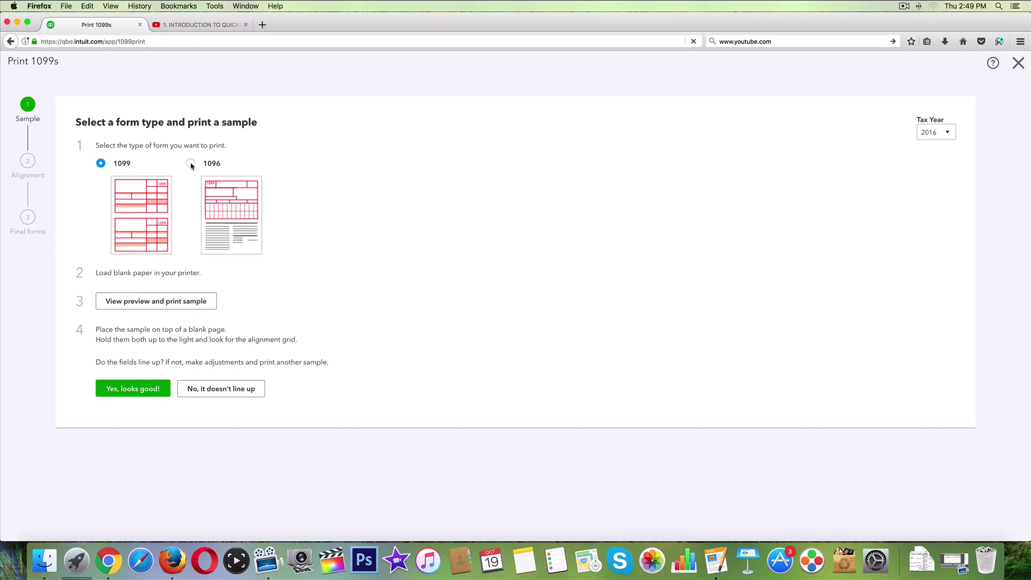
click(948, 134)
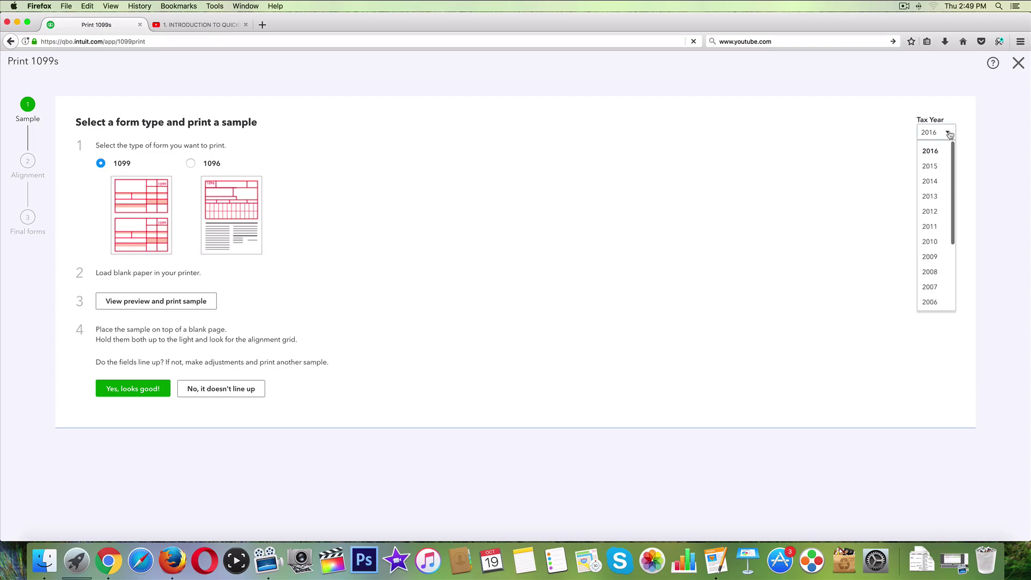
click(652, 290)
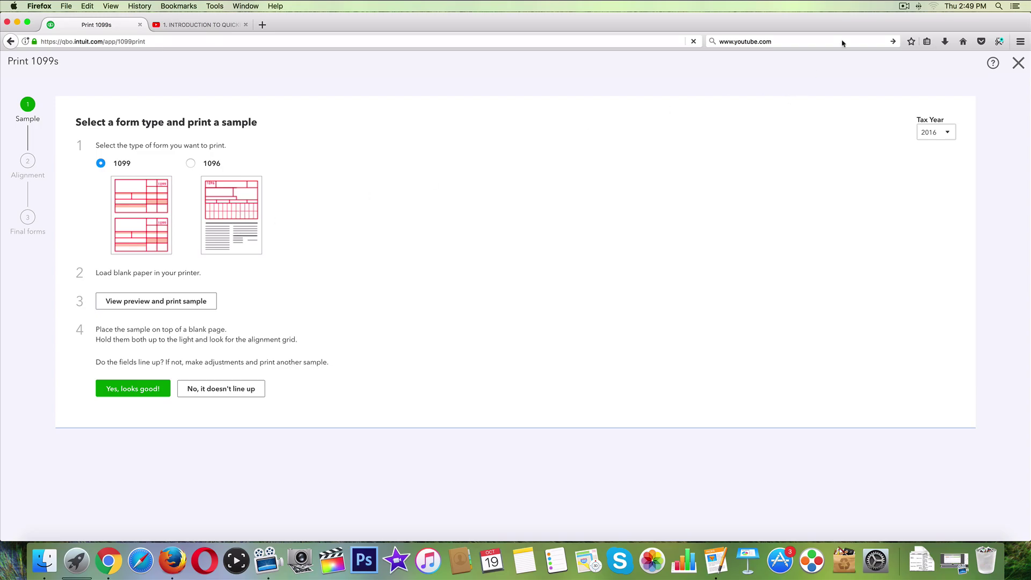
click(904, 6)
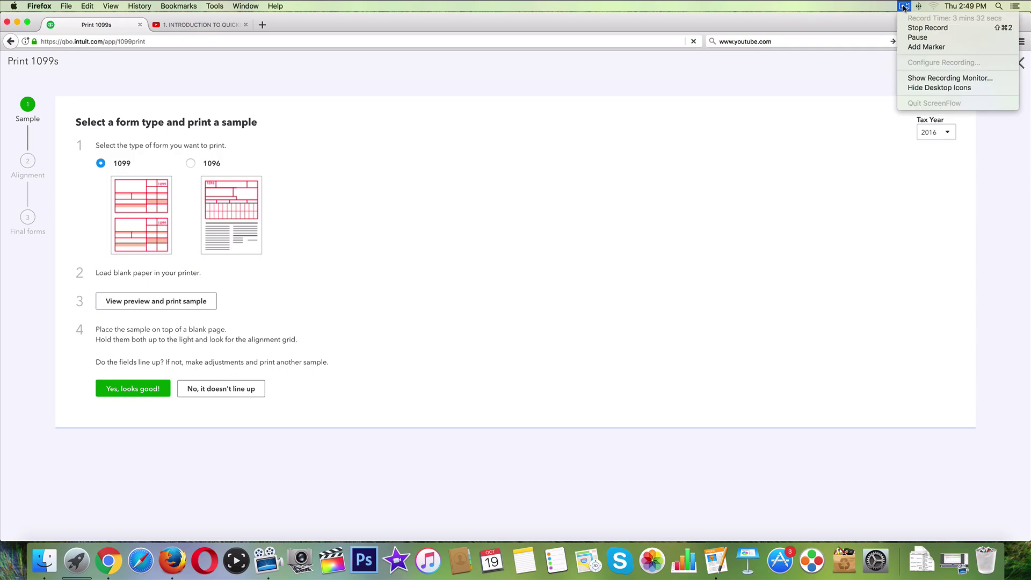